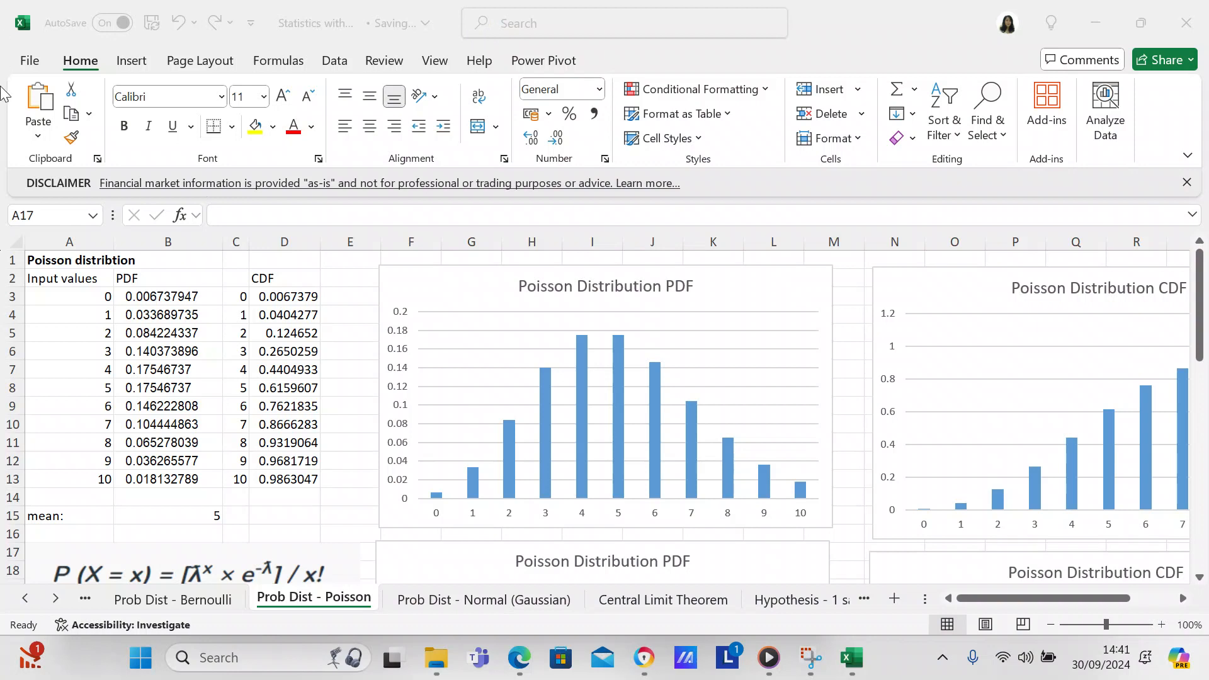
# Step: Inspect the input values, the POISSON.DIST formulas in the first PDF and CDF cells, and the Poisson equation below the table
pyautogui.click(56, 295)
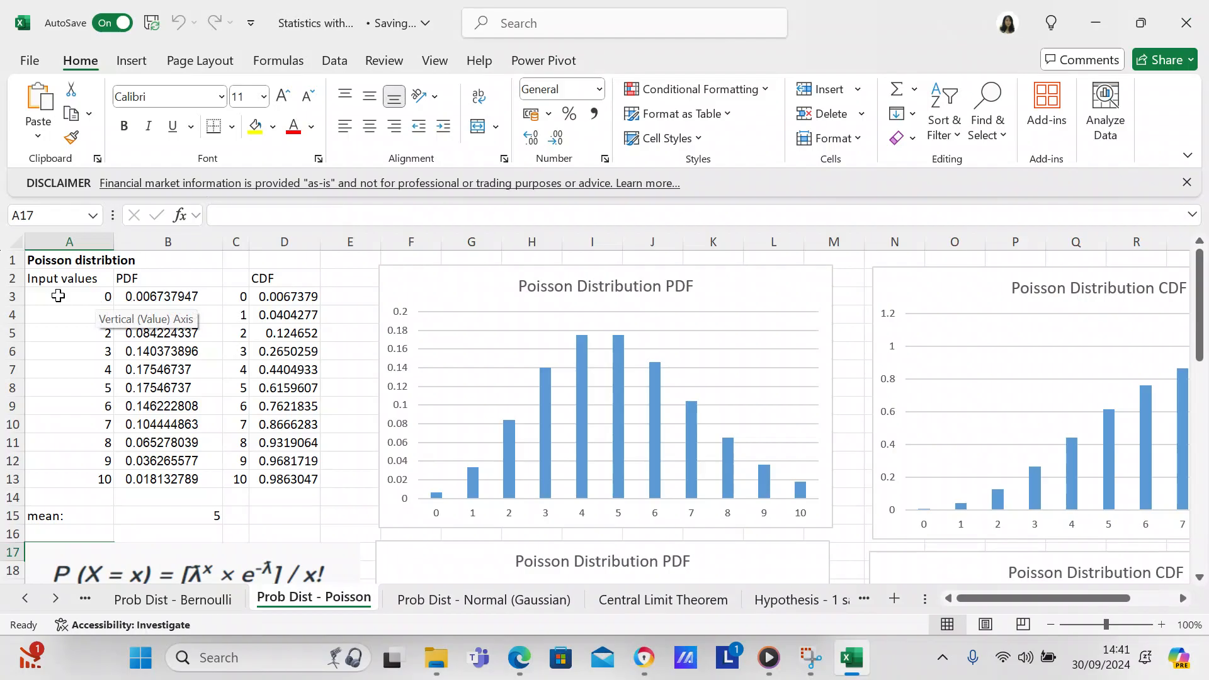
pyautogui.click(58, 296)
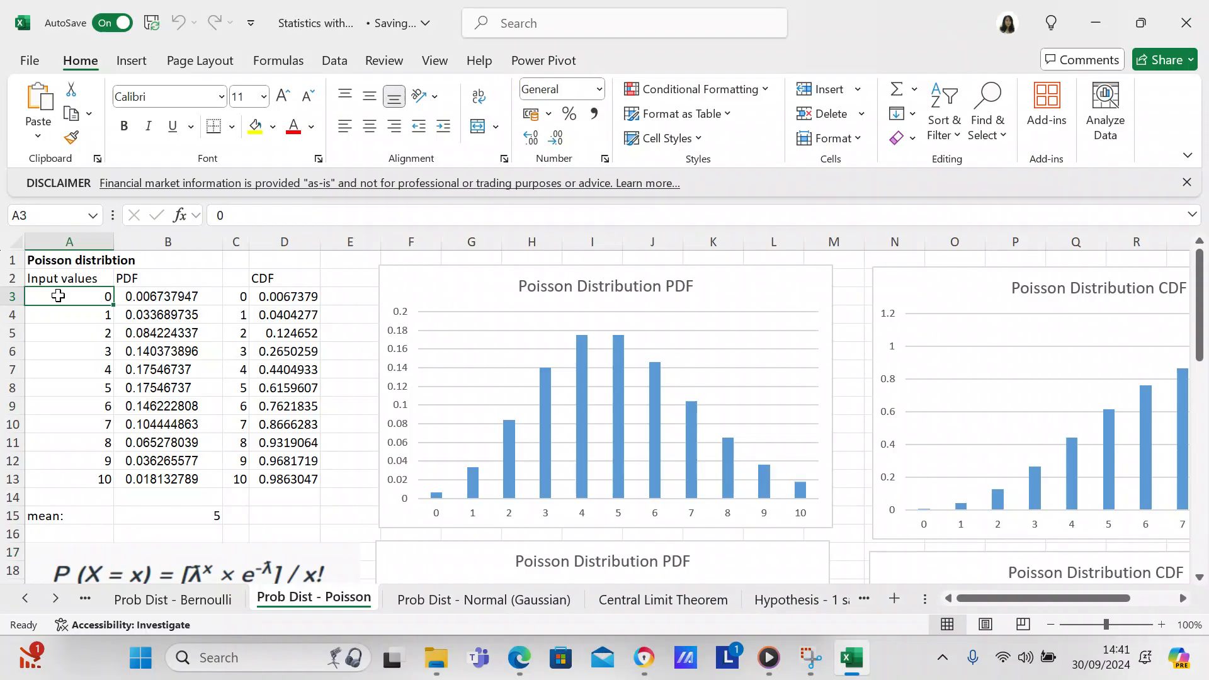
pyautogui.click(61, 315)
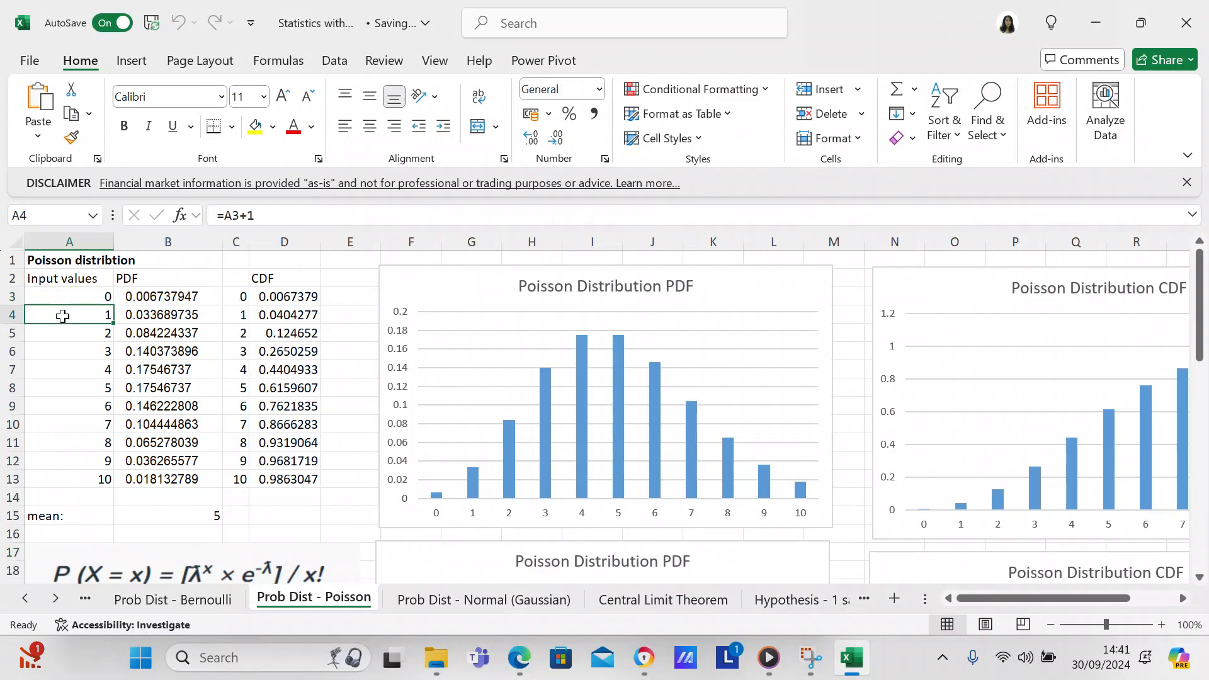
pyautogui.click(63, 294)
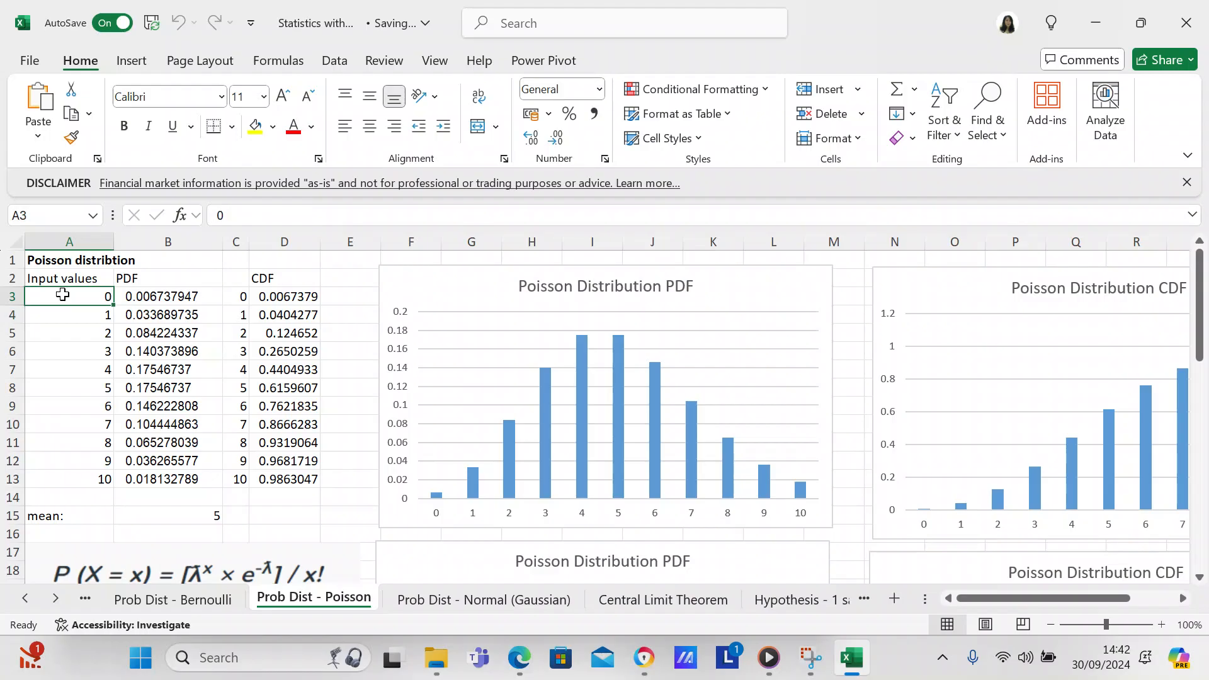
pyautogui.click(156, 296)
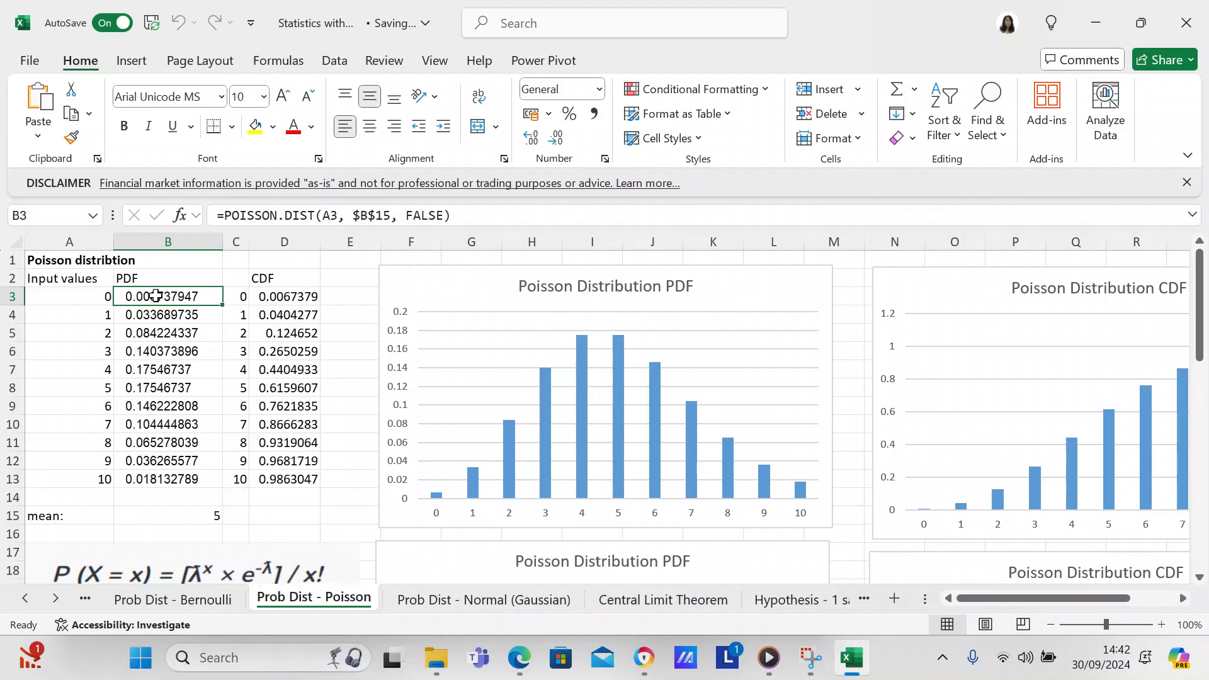
pyautogui.click(277, 297)
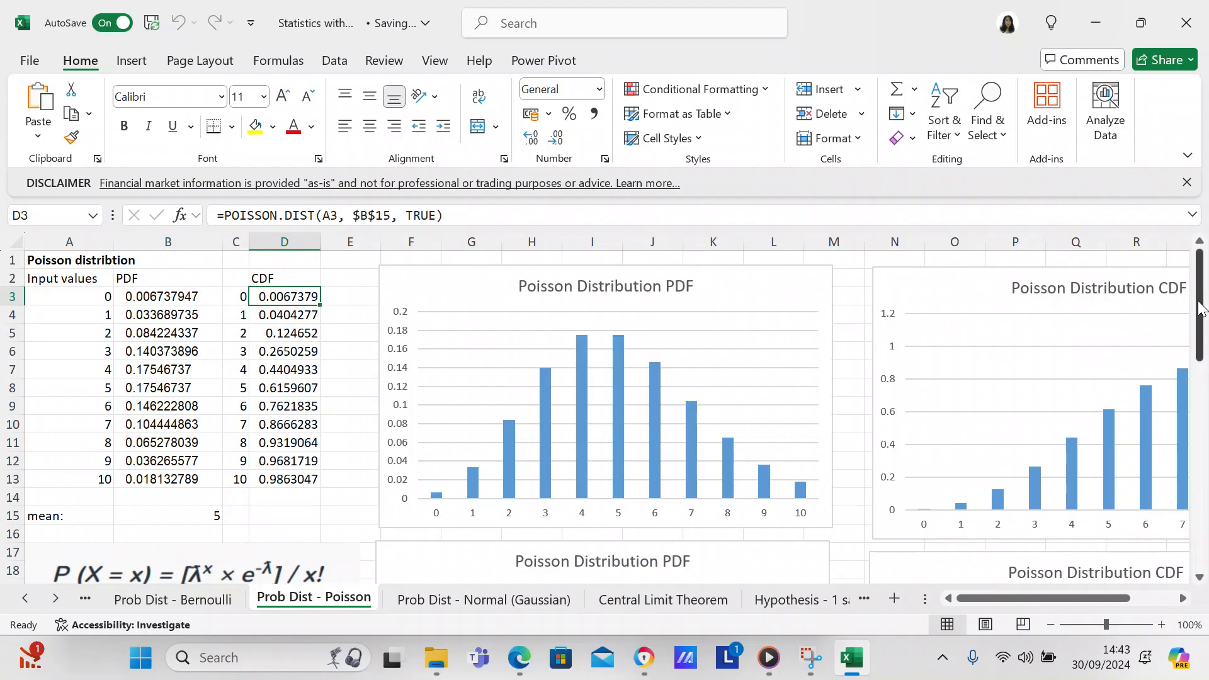
pyautogui.moveTo(1200, 301); pyautogui.dragTo(1200, 333)
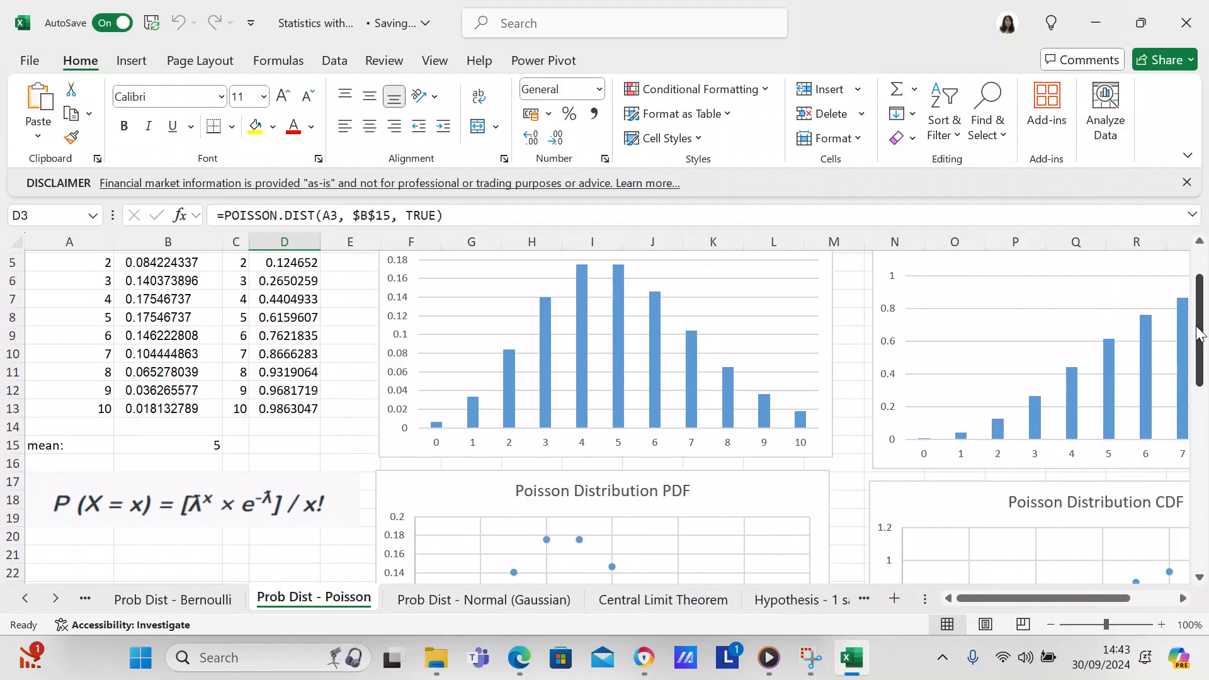
pyautogui.moveTo(1200, 333); pyautogui.dragTo(1199, 289)
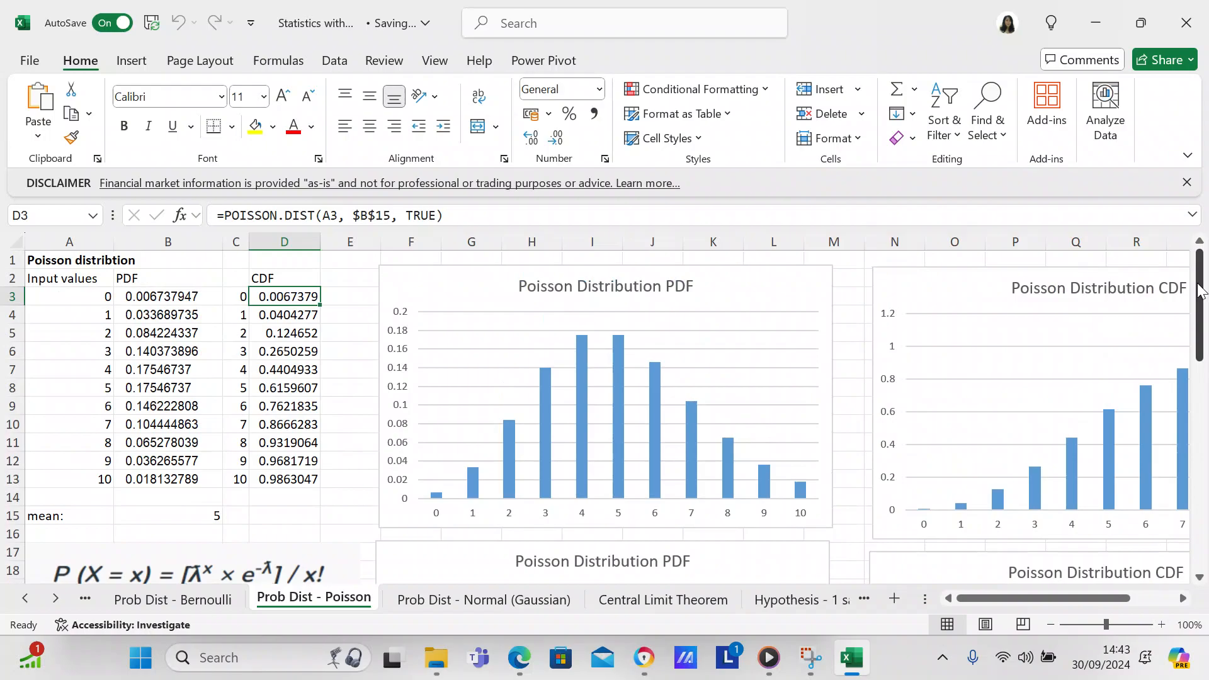
# Step: Examine the column, scatter and area charts of the Poisson distribution PDF and CDF, and return to the data table
pyautogui.click(1183, 598)
pyautogui.click(1183, 598)
pyautogui.click(1183, 598)
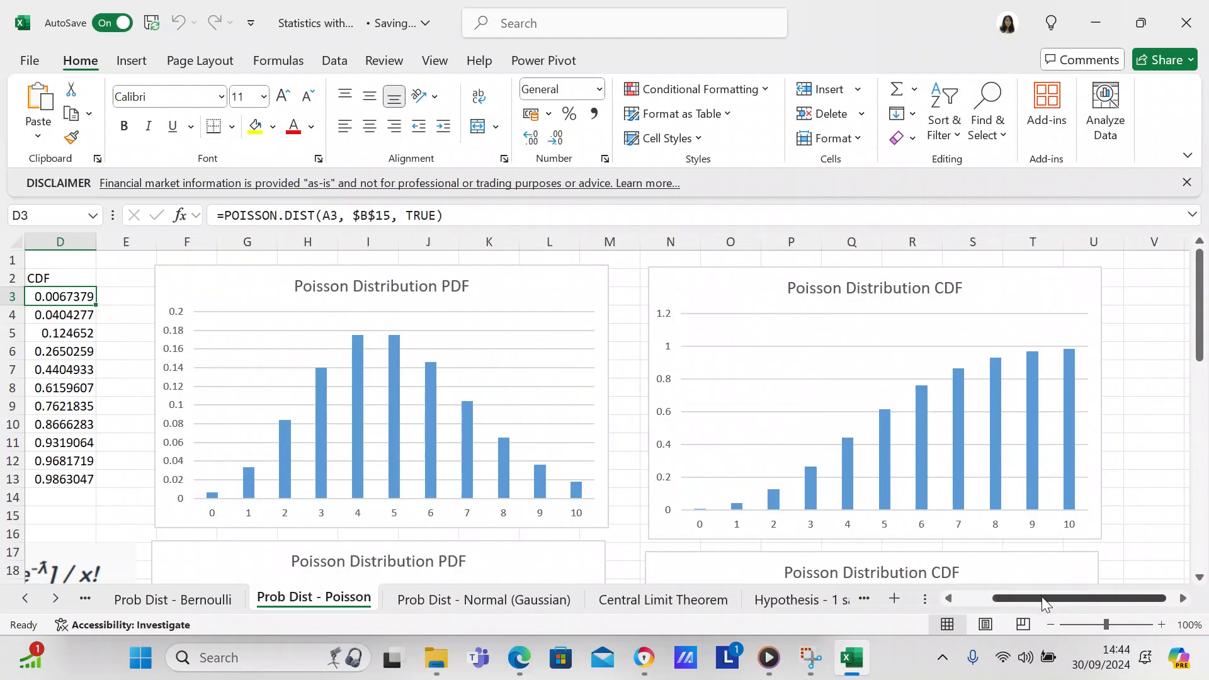
pyautogui.click(1200, 578)
pyautogui.moveTo(1200, 578); pyautogui.dragTo(1200, 578)
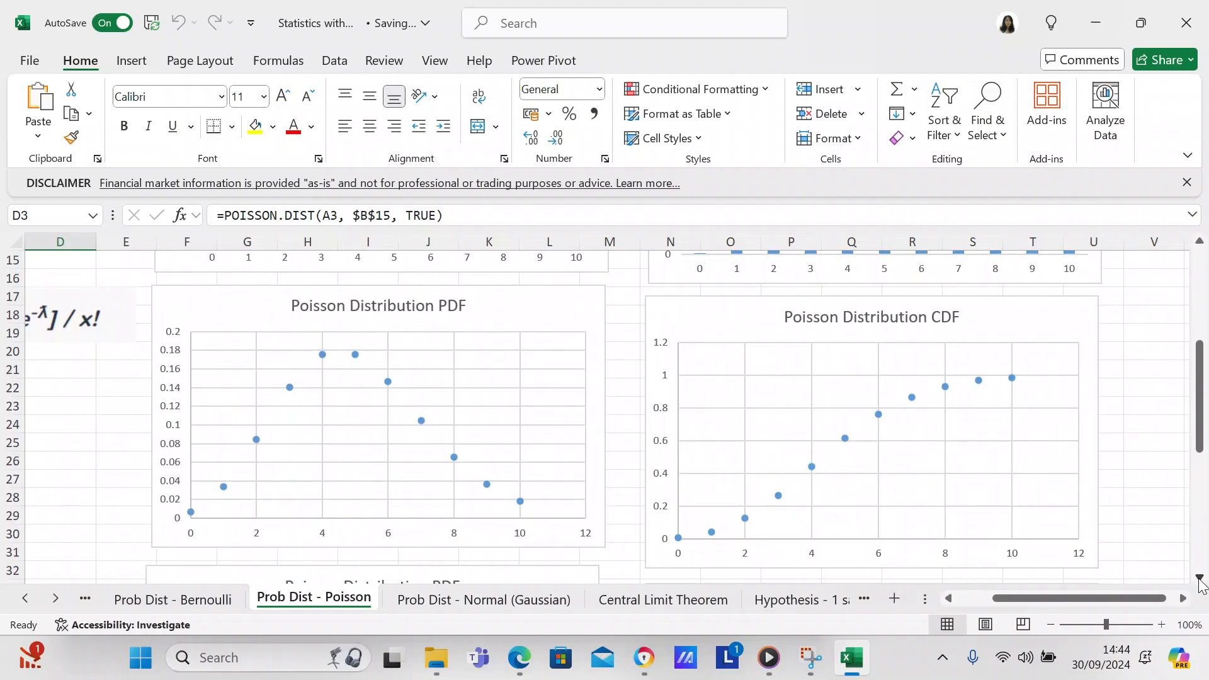
pyautogui.click(1200, 579)
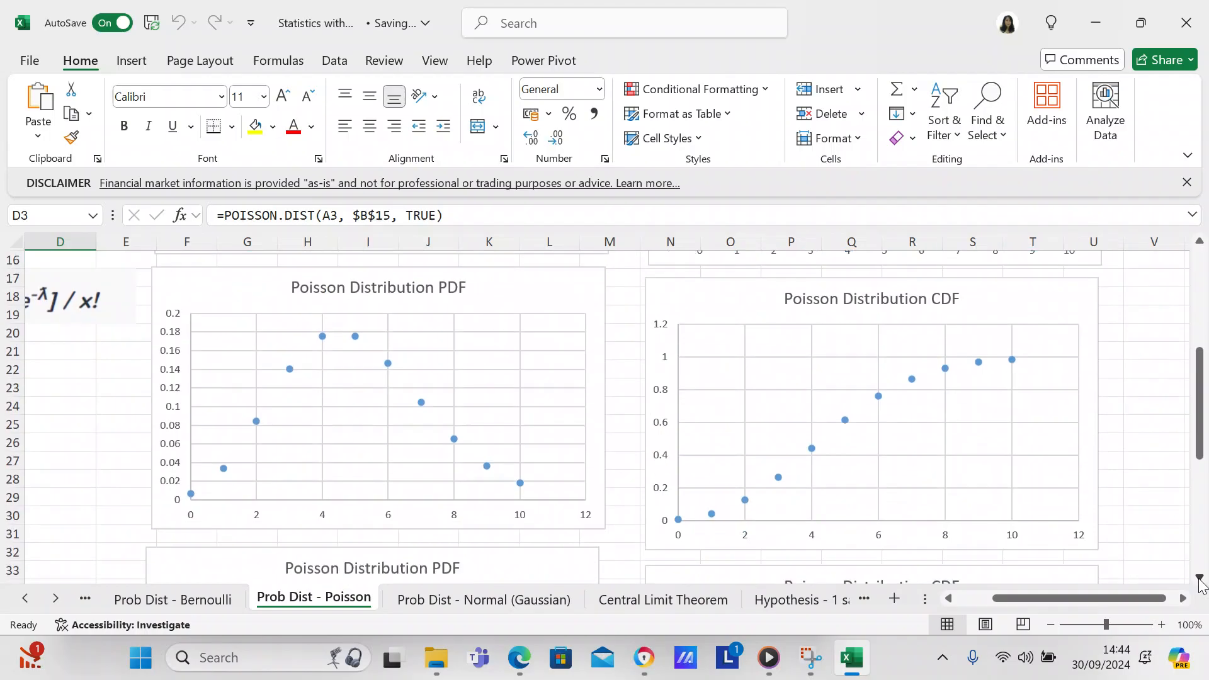
pyautogui.moveTo(1200, 578); pyautogui.dragTo(1200, 579)
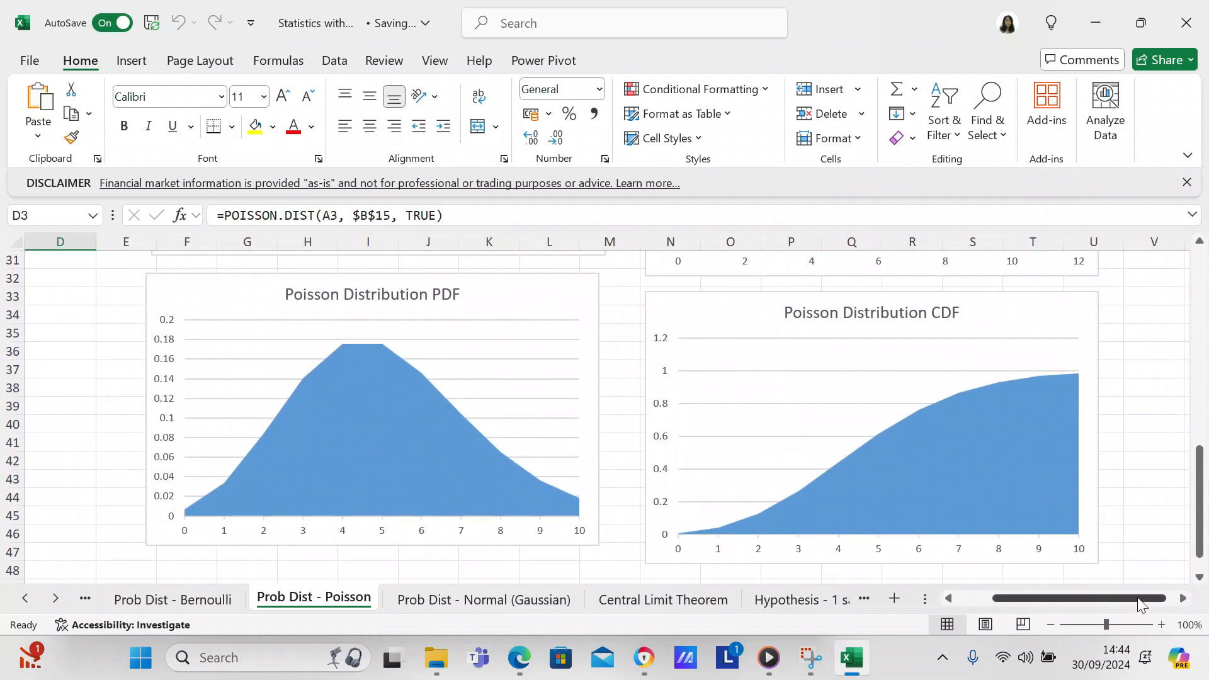
pyautogui.moveTo(1139, 605); pyautogui.dragTo(993, 607)
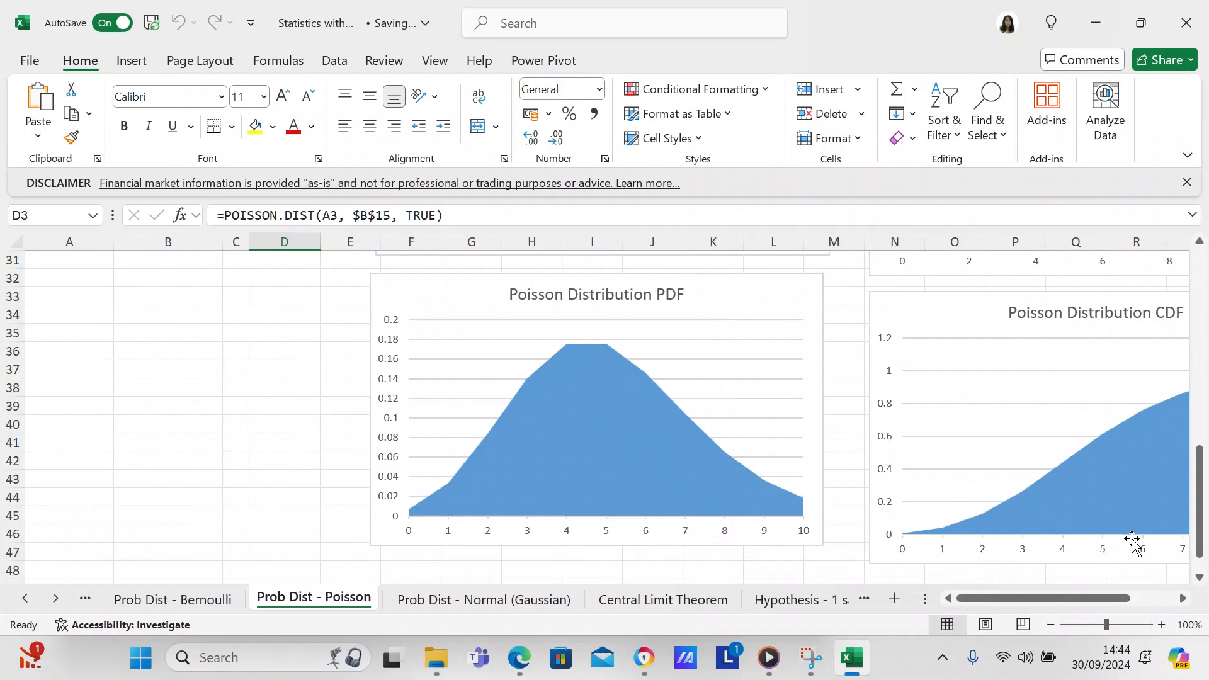
pyautogui.moveTo(1201, 554); pyautogui.dragTo(1203, 356)
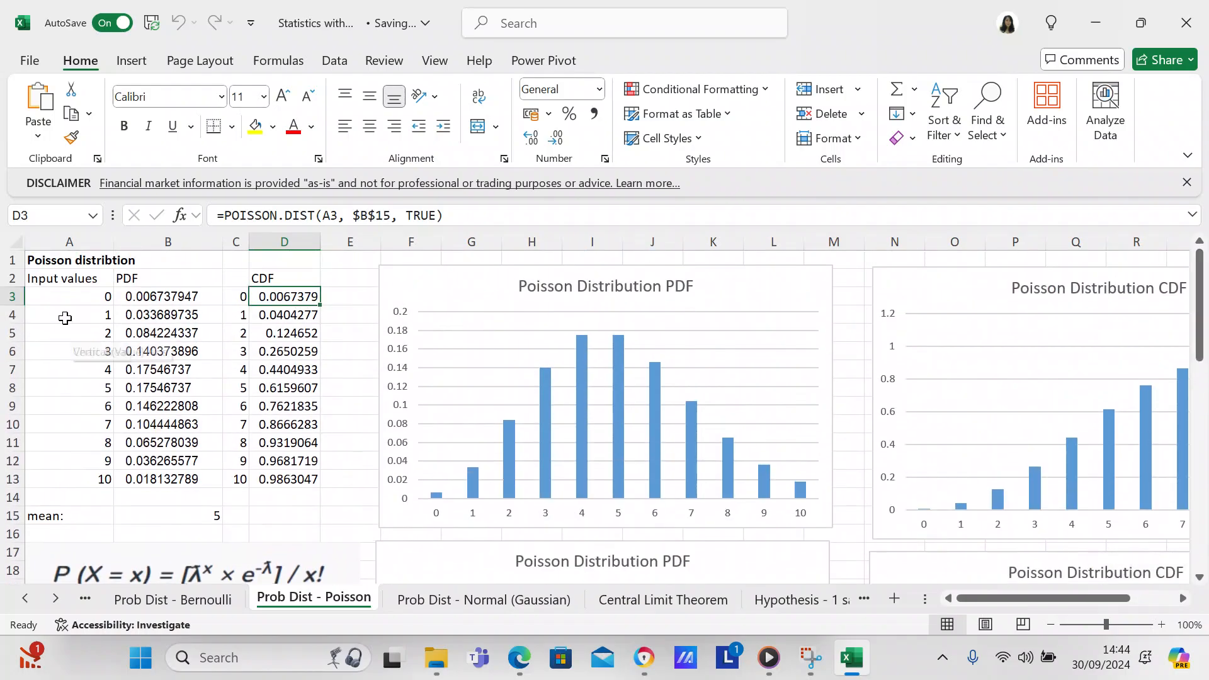
# Step: Select the Input values and PDF data in A2:B13 and view the recommended charts, including Clustered Column
pyautogui.click(56, 277)
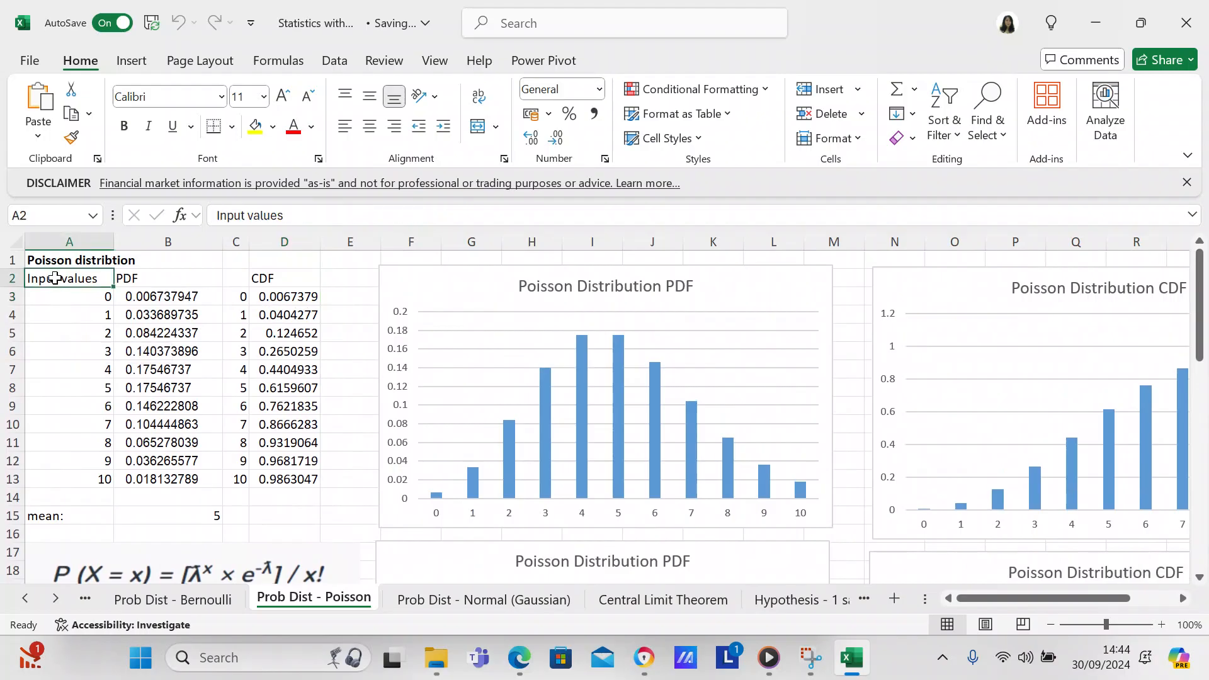
pyautogui.hotkey('shift', 'Right')
pyautogui.hotkey('shift', 'Down')
pyautogui.hotkey('shift', 'Down')
pyautogui.hotkey('shift', 'Down')
pyautogui.hotkey('shift', 'Down')
pyautogui.hotkey('shift', 'Down')
pyautogui.hotkey('shift', 'Down')
pyautogui.hotkey('shift', 'Down')
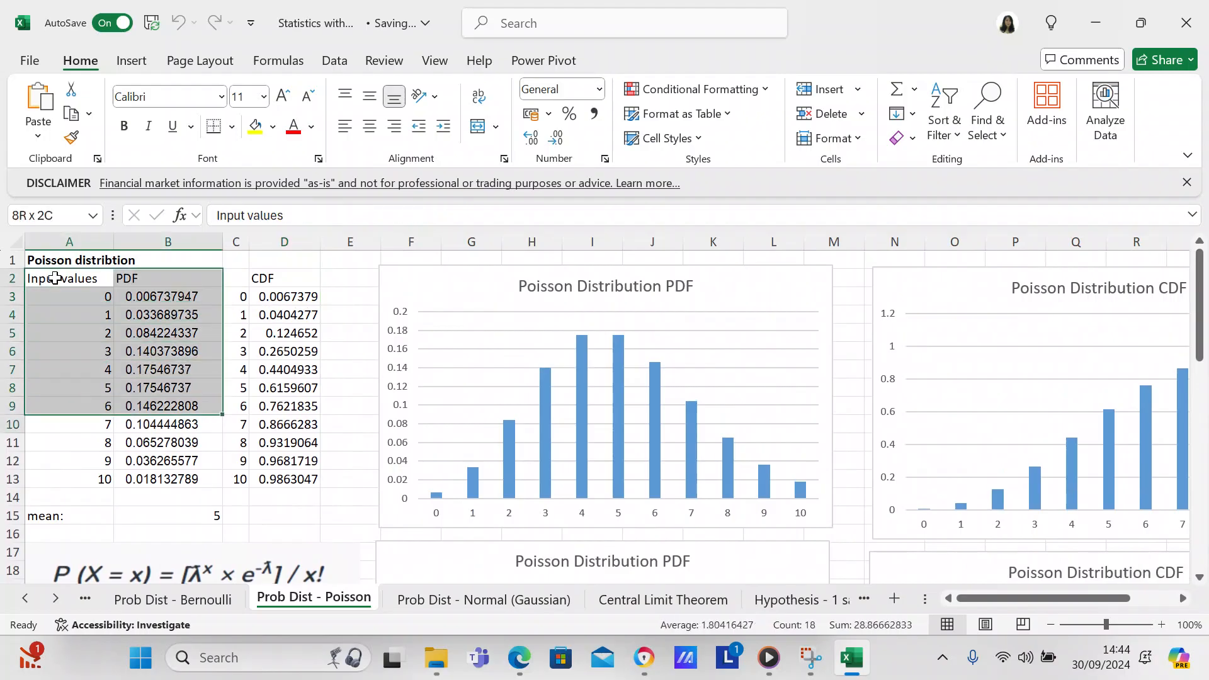
pyautogui.hotkey('shift', 'Down')
pyautogui.hotkey('shift', 'Down')
pyautogui.hotkey('shift', 'Down')
pyautogui.hotkey('shift', 'Down')
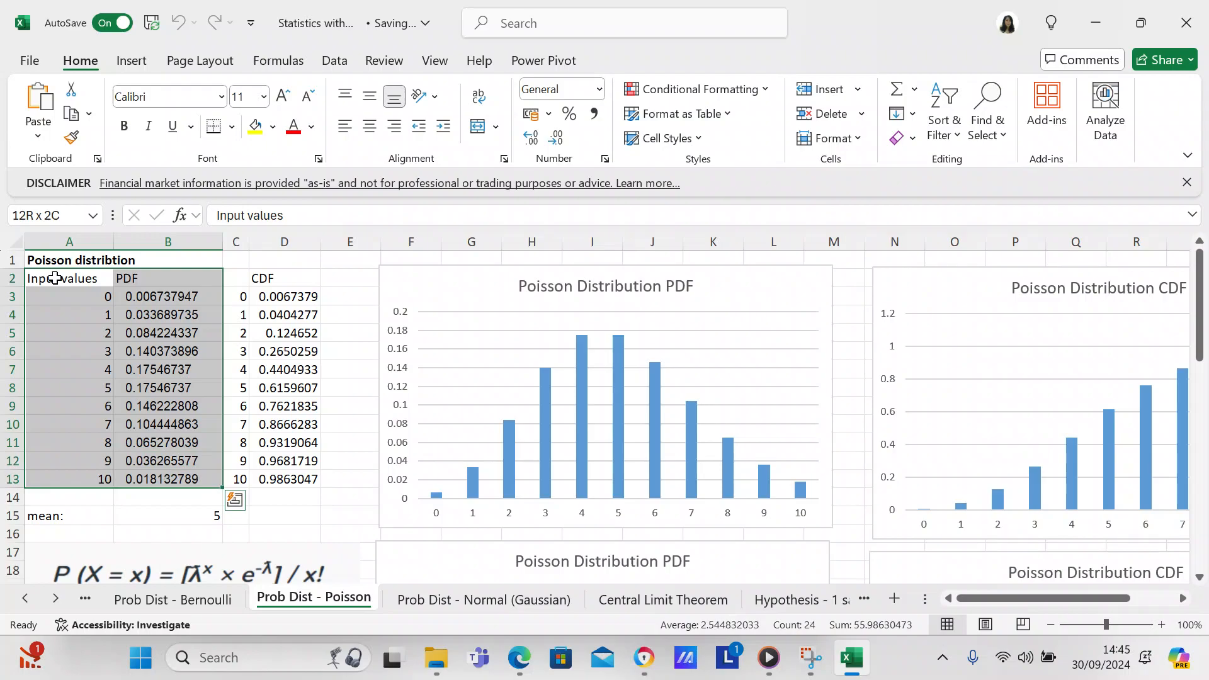
pyautogui.click(131, 61)
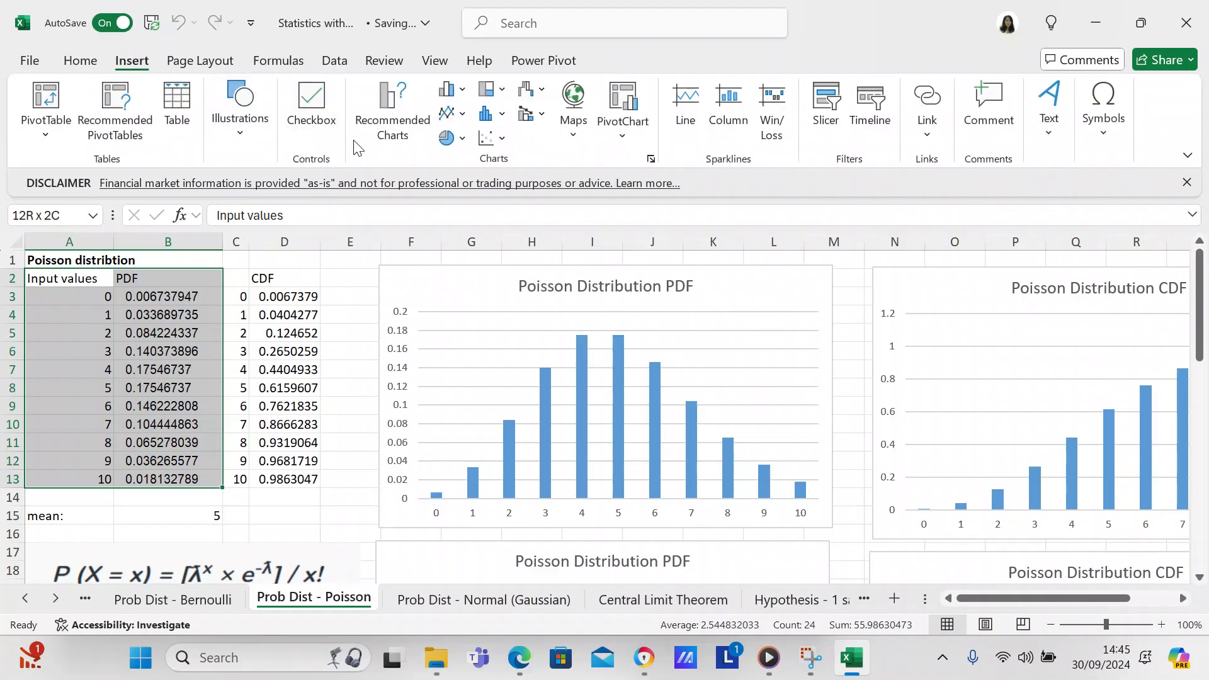
pyautogui.click(369, 142)
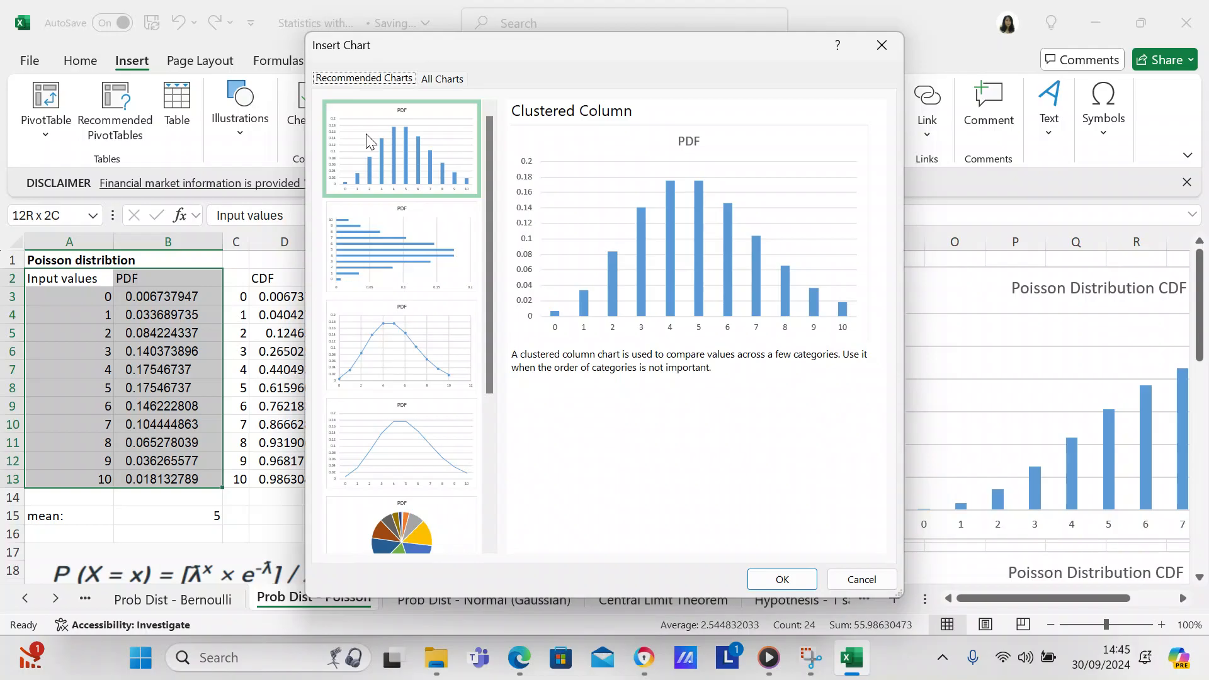
pyautogui.click(367, 135)
# Step: Preview all available chart types from Column and Line through Combo for the selected data, and close the chart dialog without inserting one
pyautogui.click(434, 79)
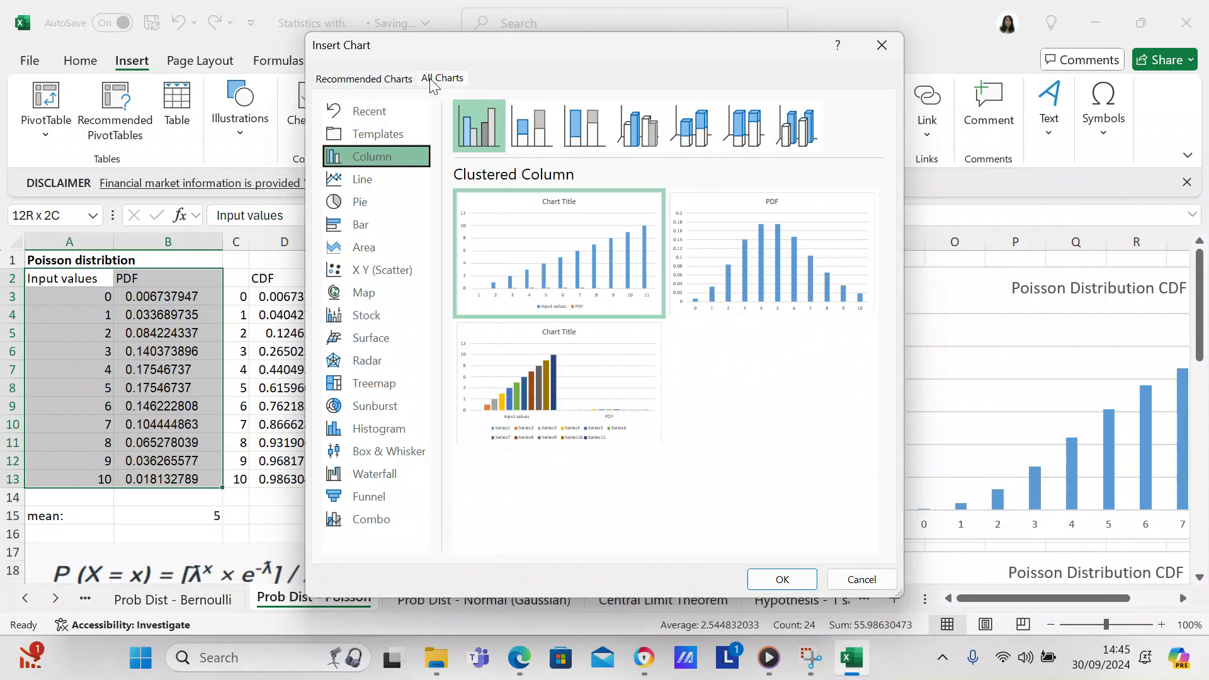
pyautogui.click(372, 175)
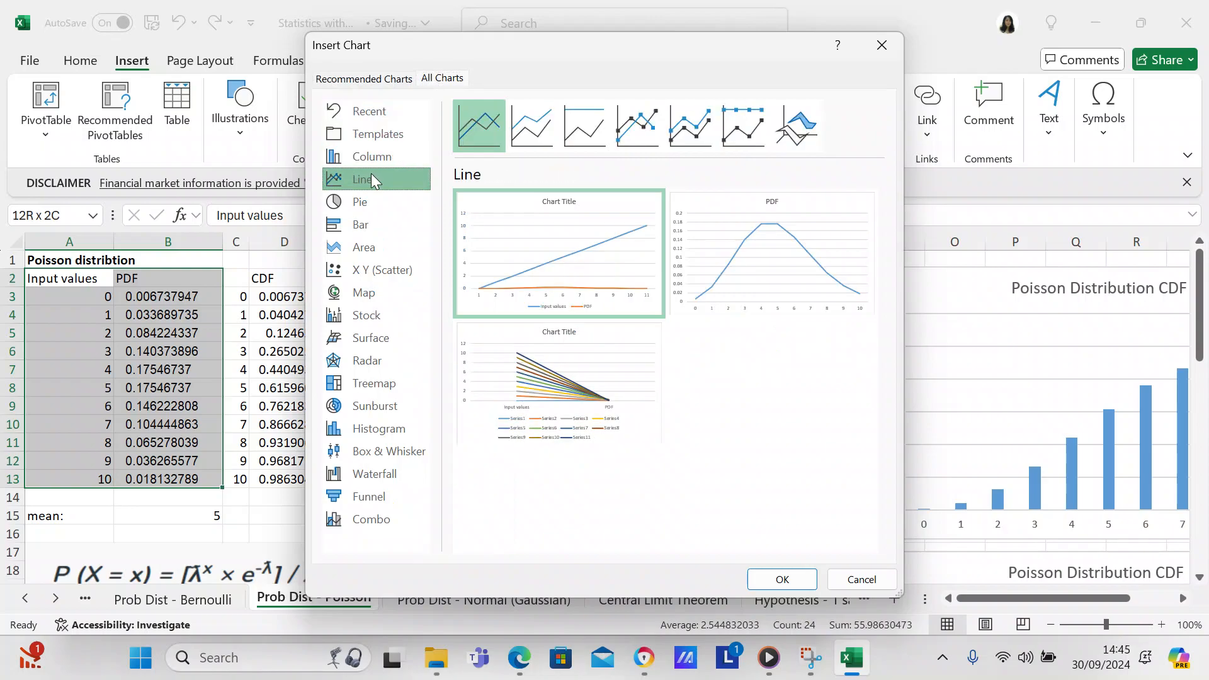
pyautogui.press('Down')
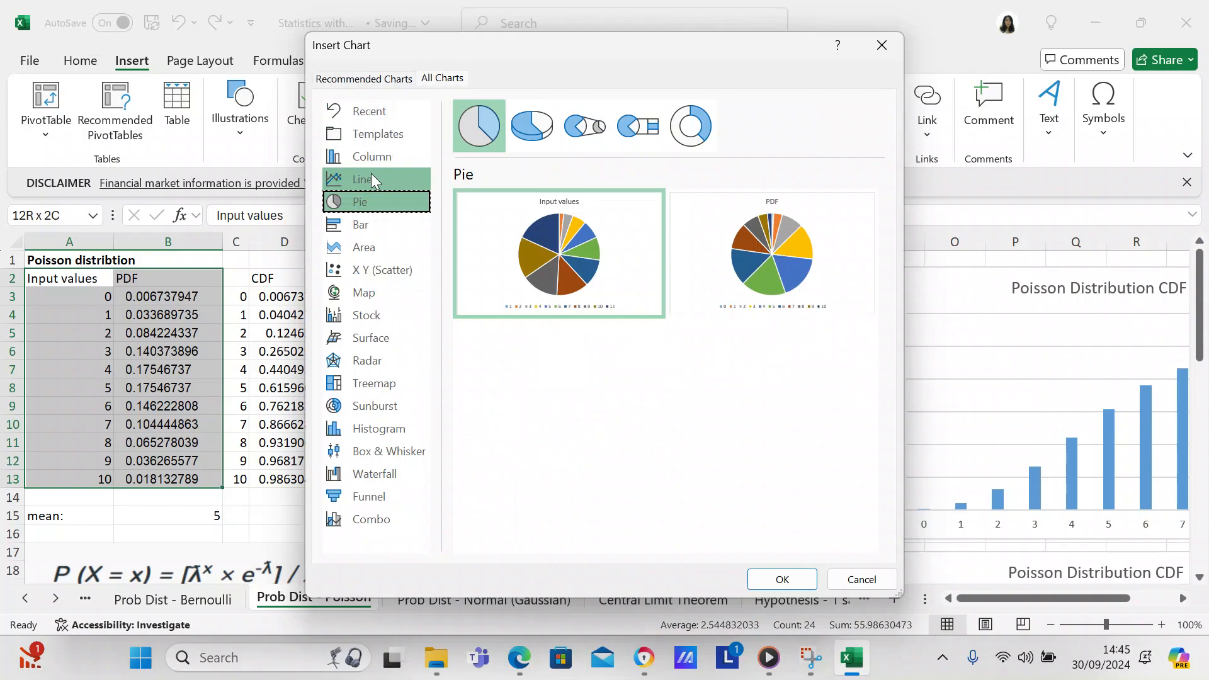
pyautogui.press('Down')
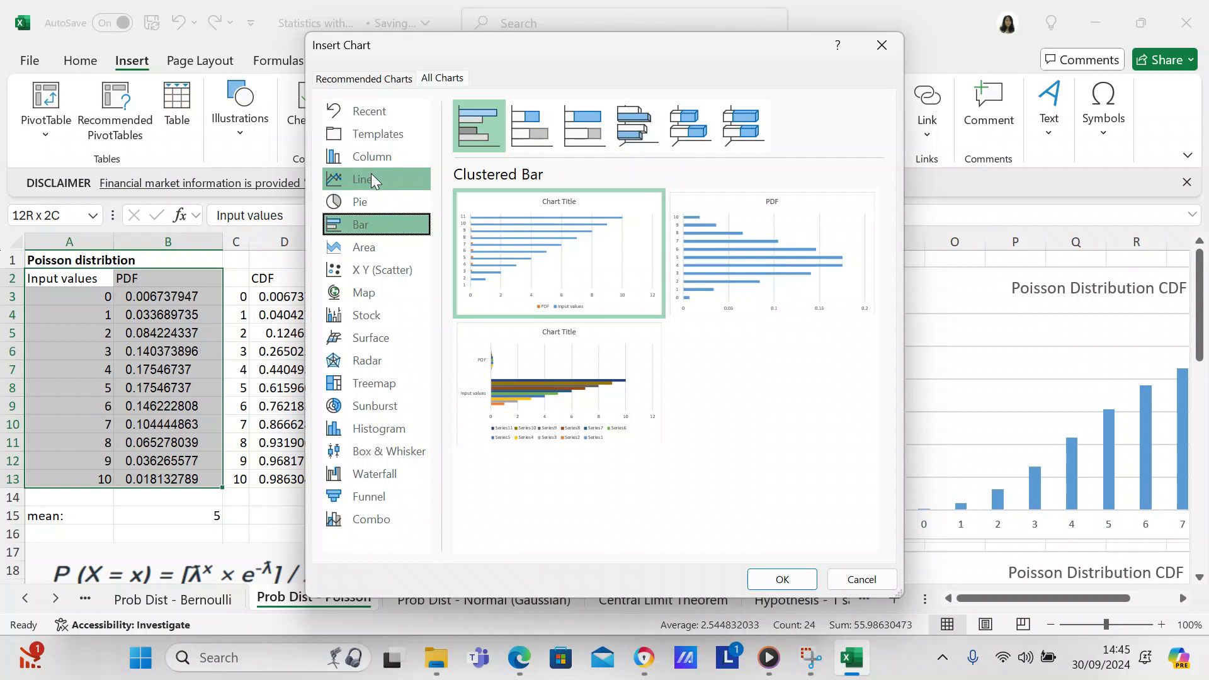
pyautogui.press('Down')
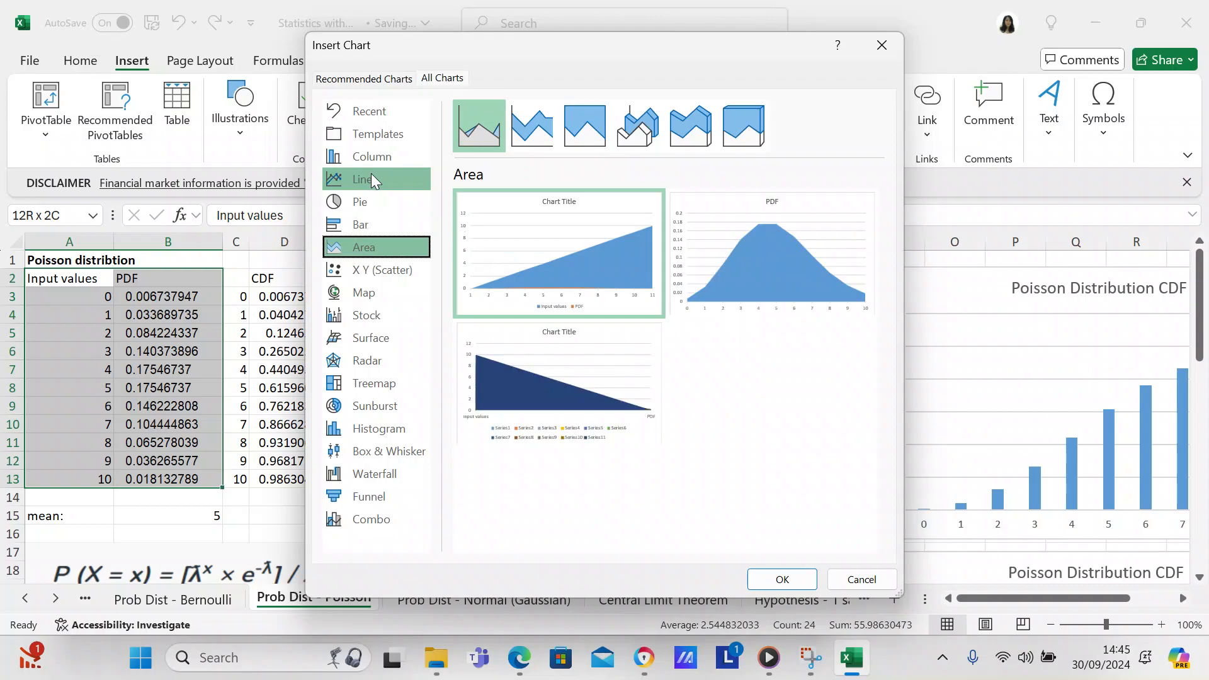
pyautogui.press('Down')
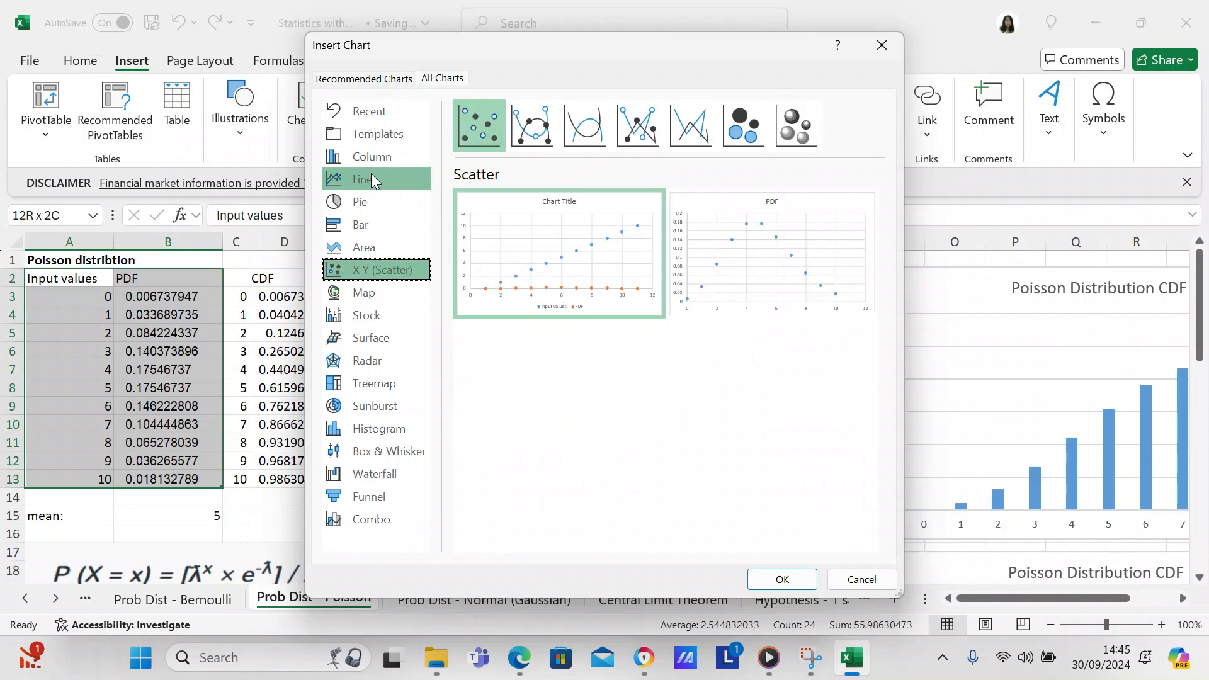
pyautogui.press('Down')
pyautogui.press('Down')
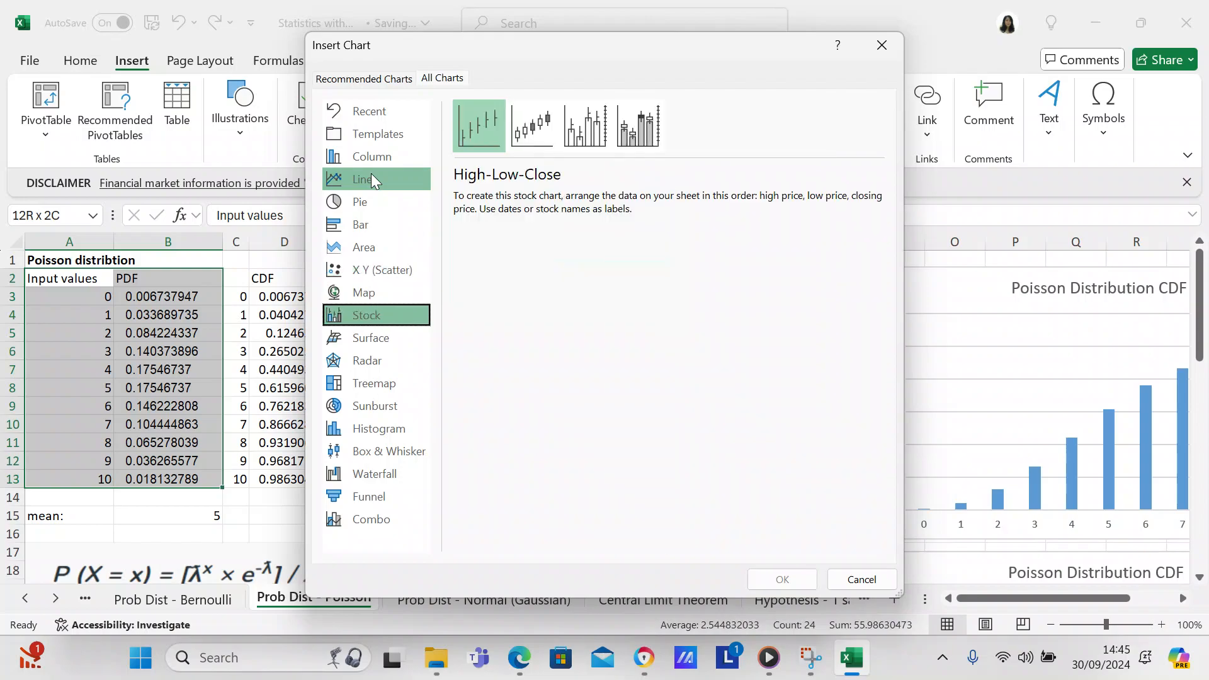
pyautogui.press('Down')
pyautogui.press('Down')
pyautogui.press('Down')
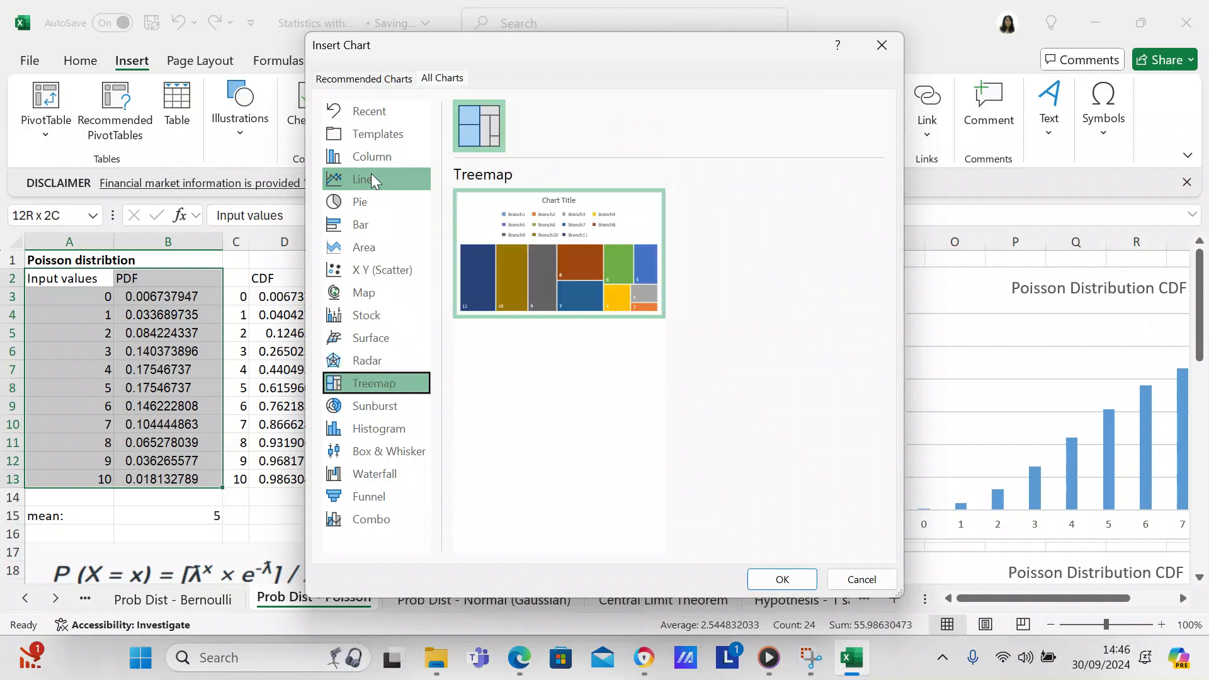
pyautogui.press('Up')
pyautogui.press('Down')
pyautogui.press('Down')
pyautogui.press('Down')
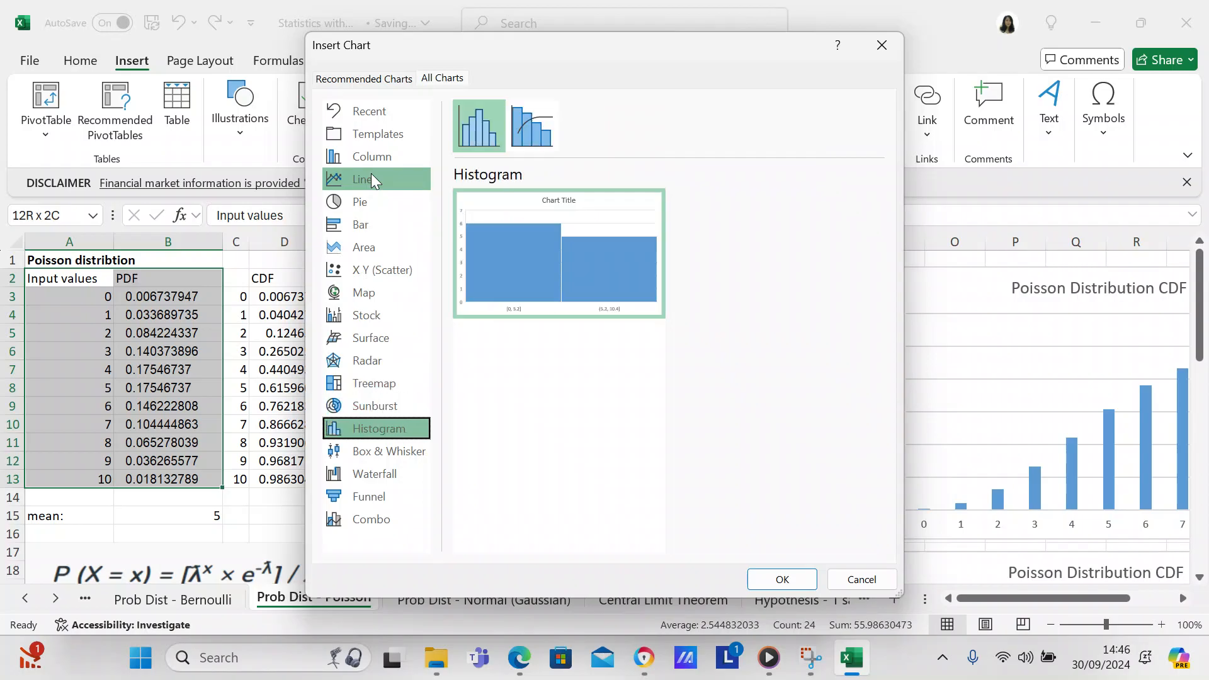
pyautogui.press('Down')
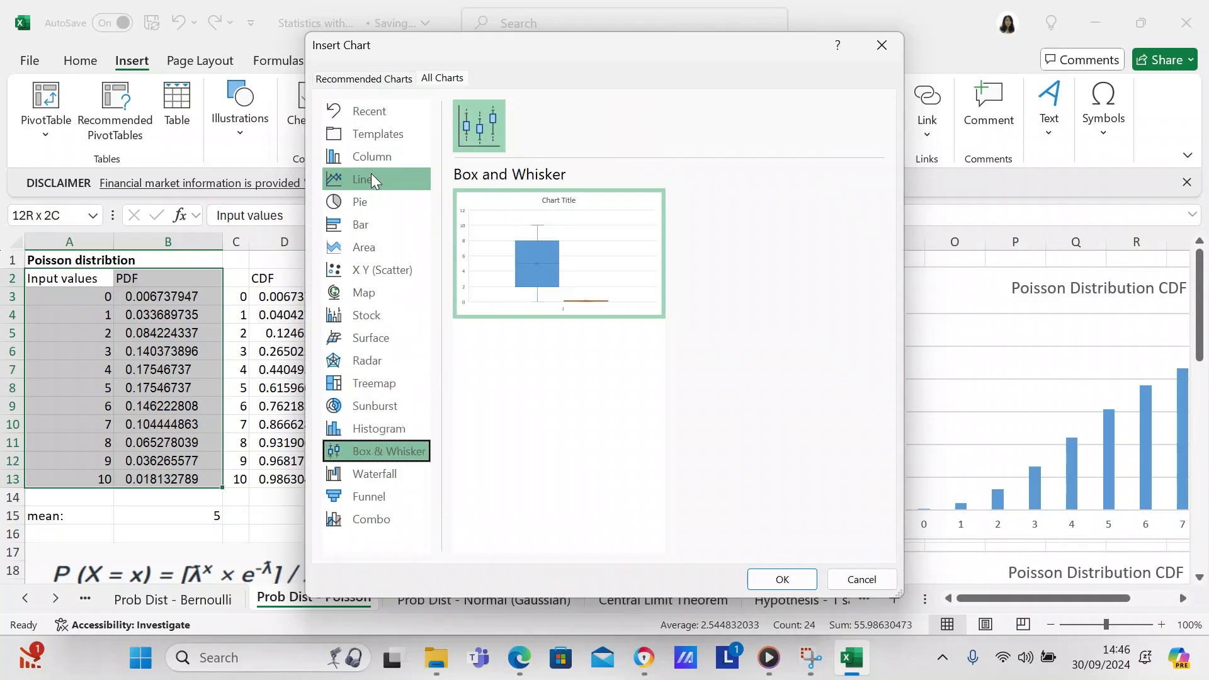
pyautogui.press('Down')
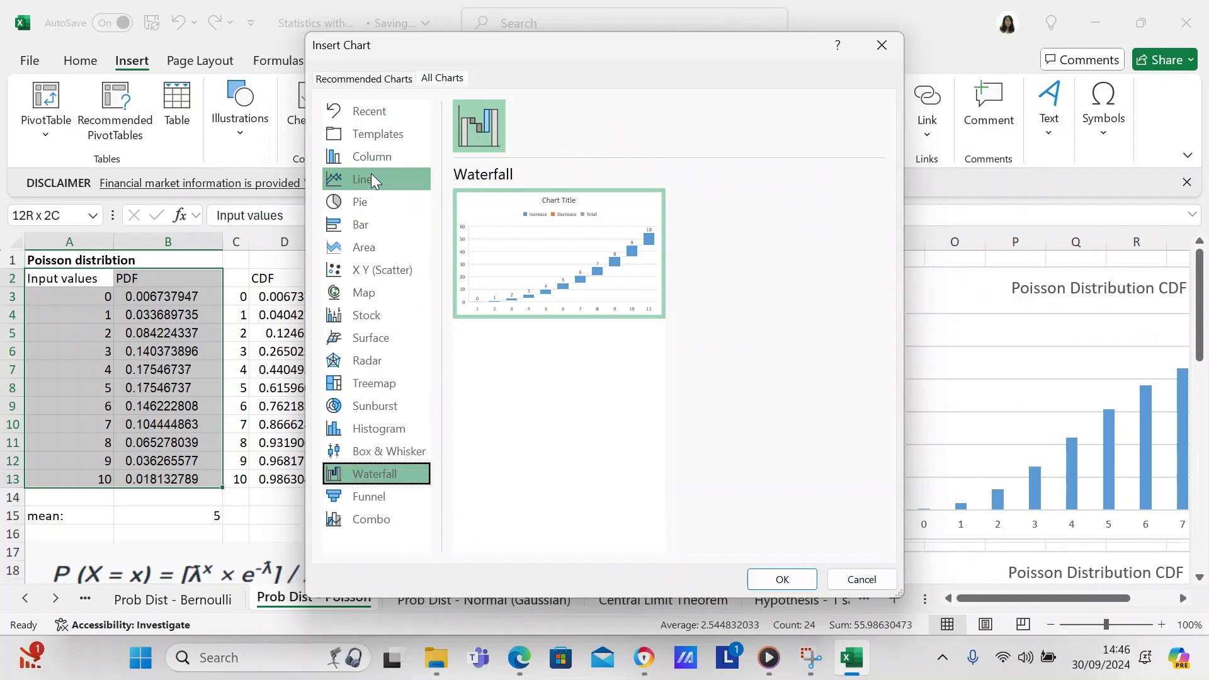
pyautogui.press('Down')
pyautogui.press('Down')
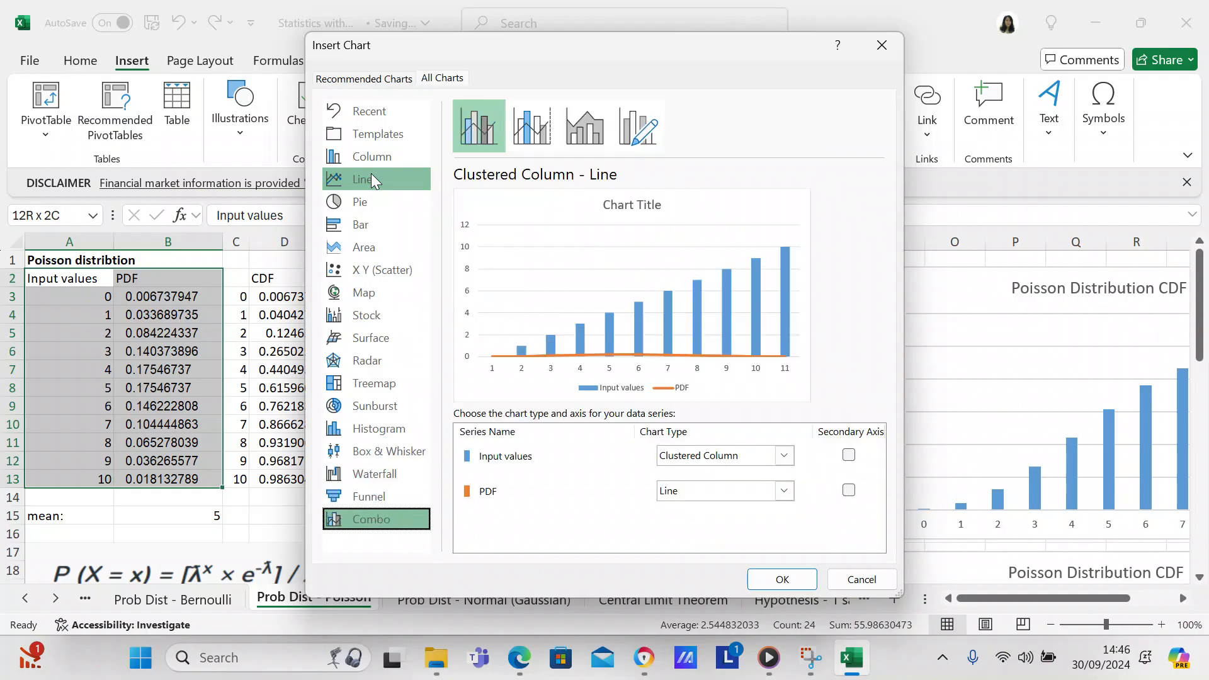
pyautogui.press('Up')
pyautogui.moveTo(669, 203)
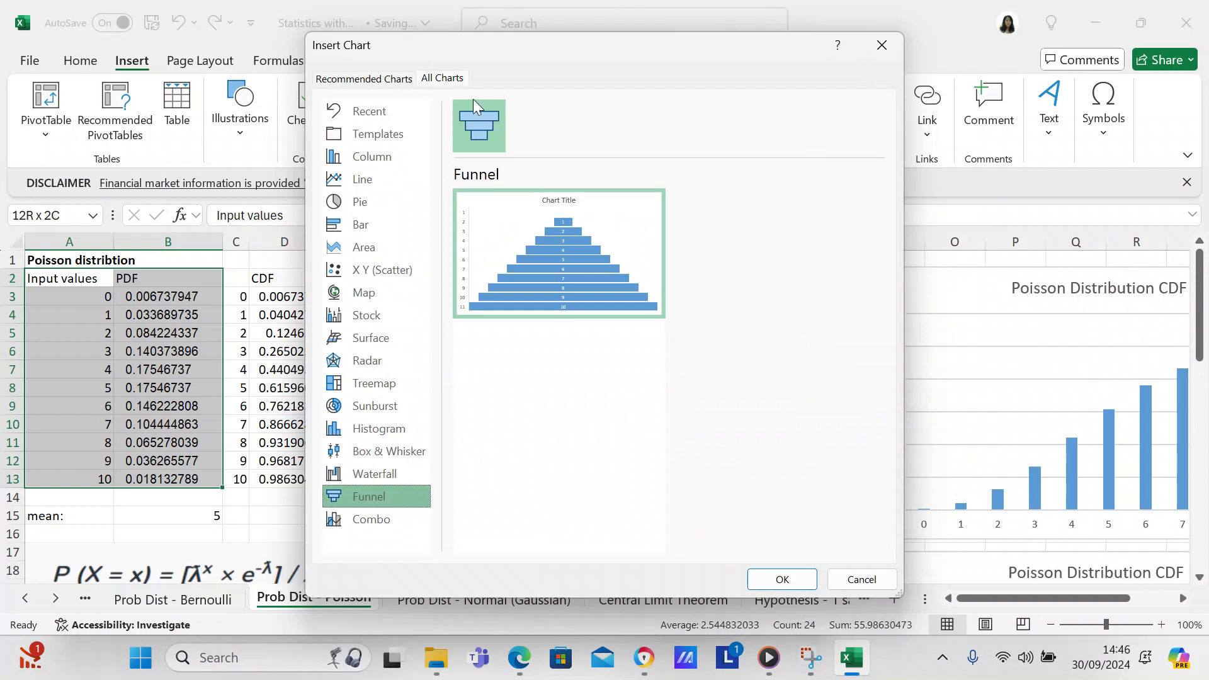
pyautogui.click(838, 575)
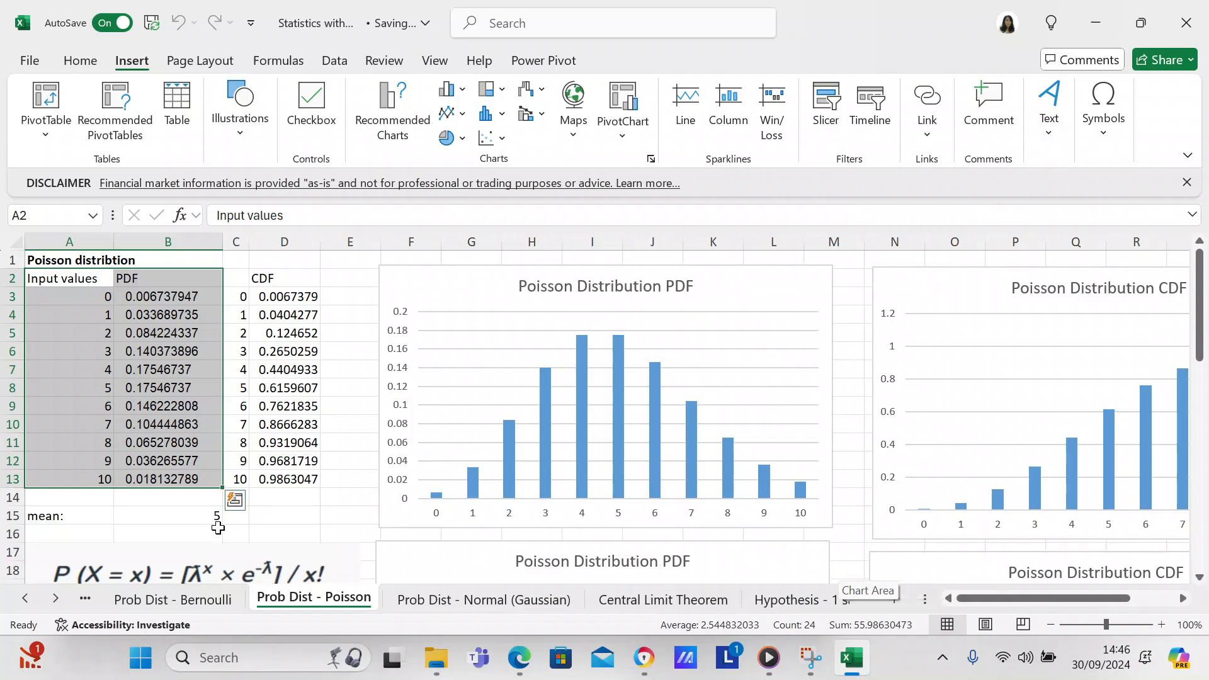
pyautogui.click(288, 530)
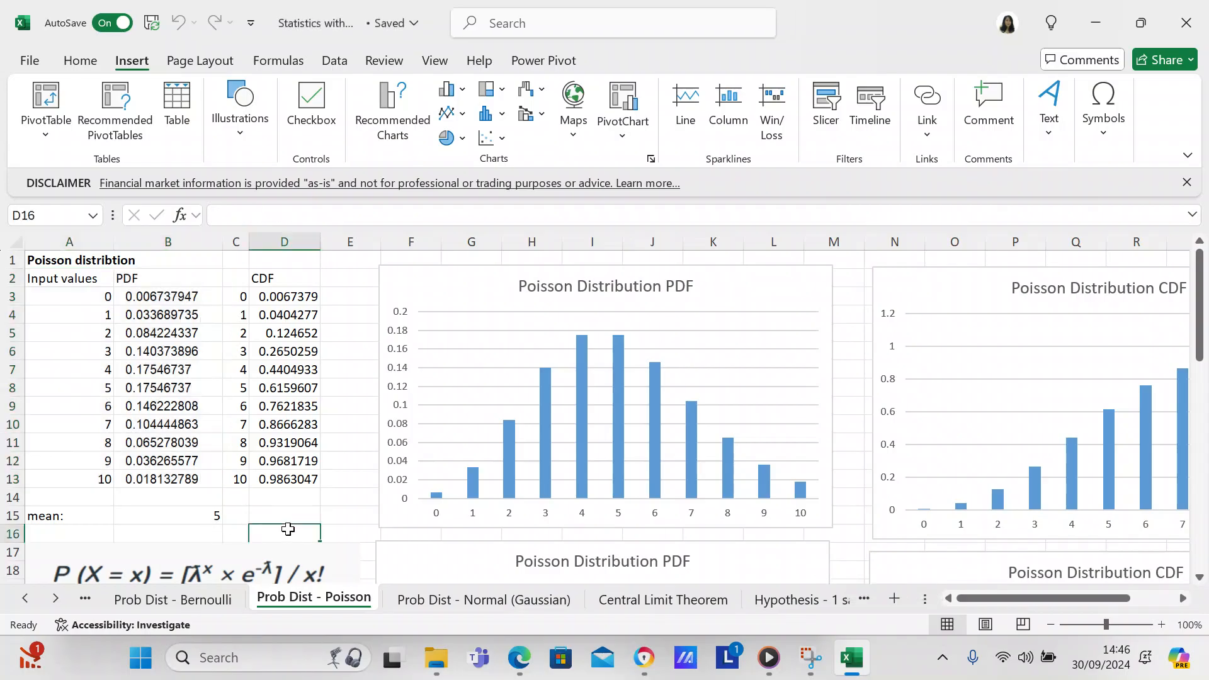